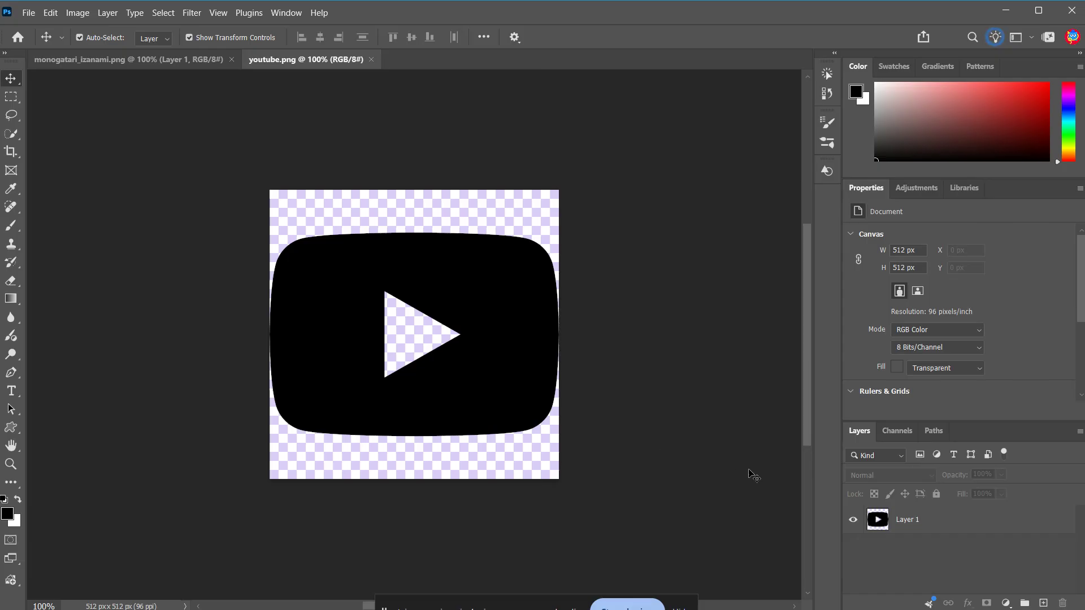
Select Layer 1 and load its pixels as a selection of the logo.
click(918, 521)
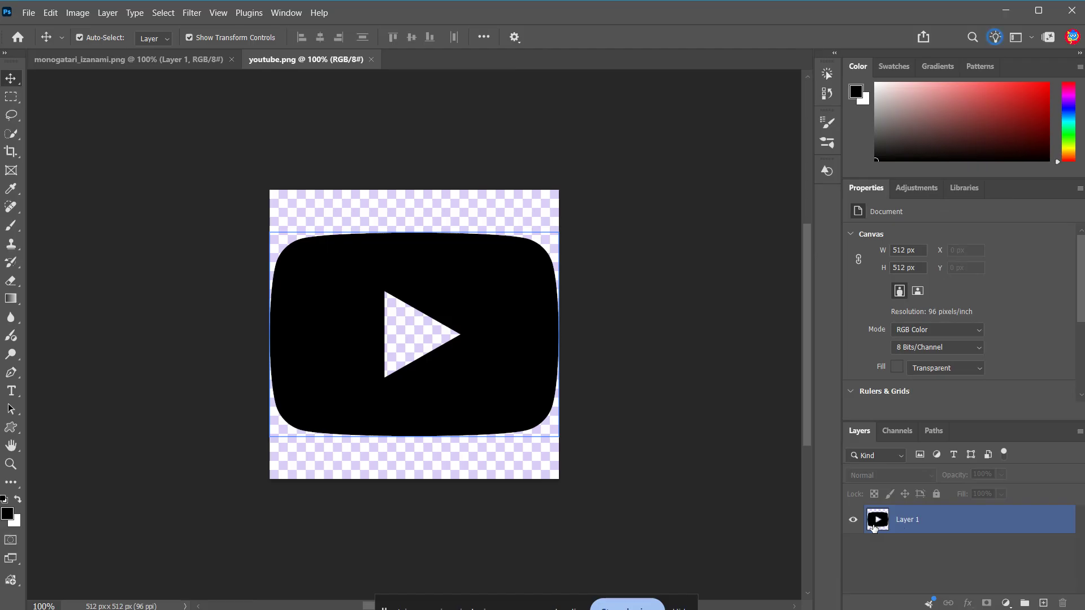
click(874, 527)
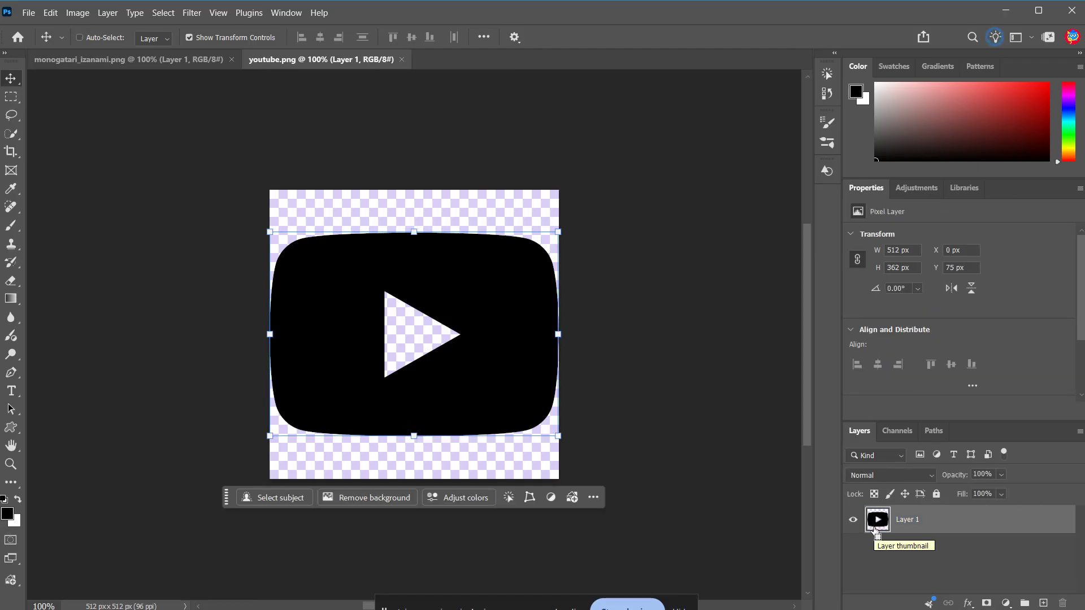
ctrl+click(875, 530)
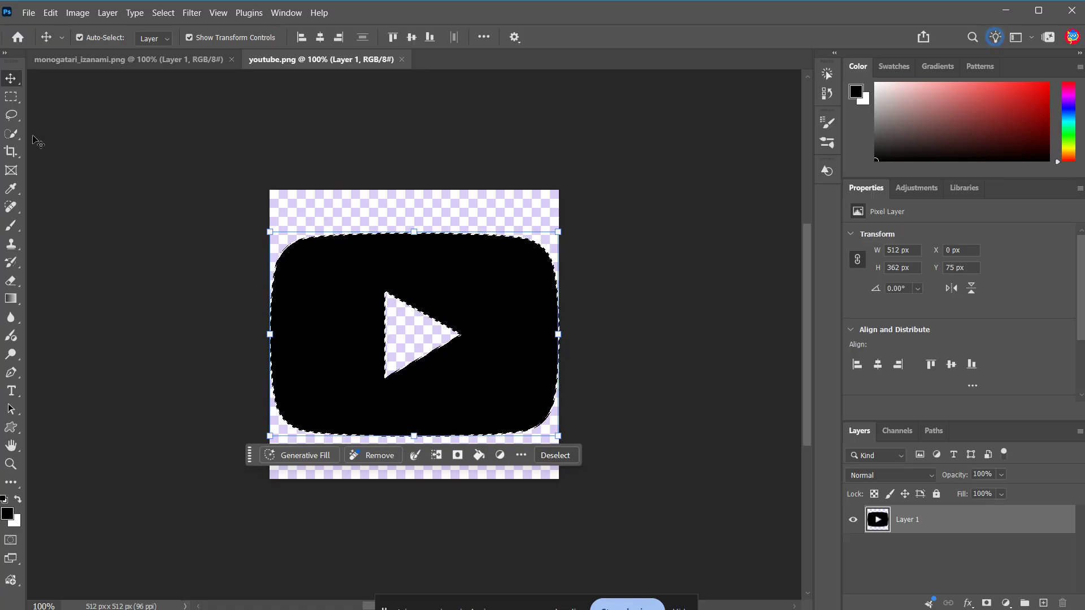
Convert the logo selection into a work path with a tolerance of 1 pixel.
click(11, 117)
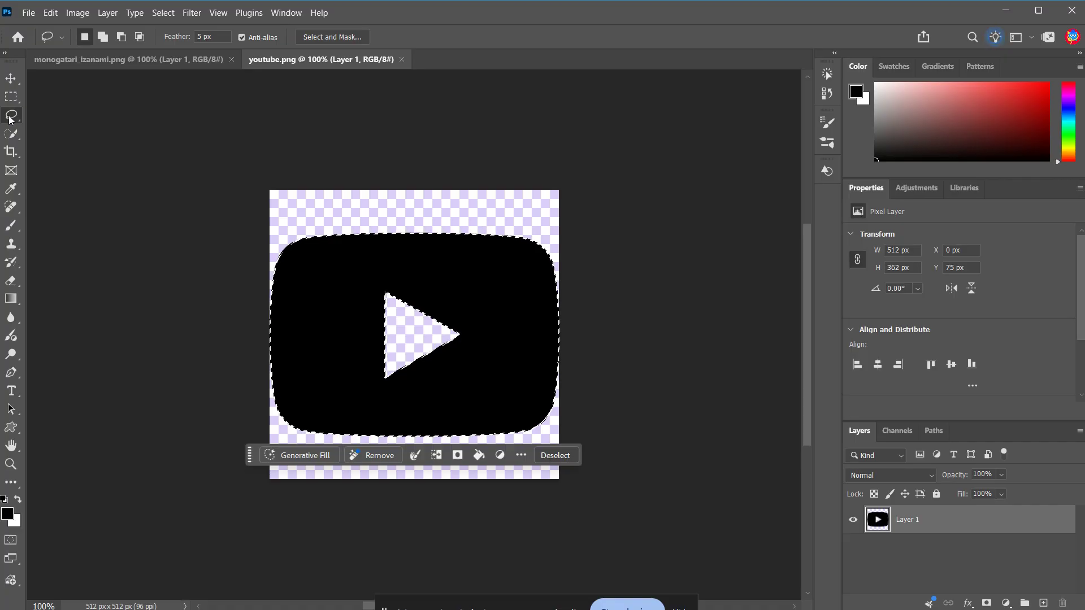
right_click(511, 284)
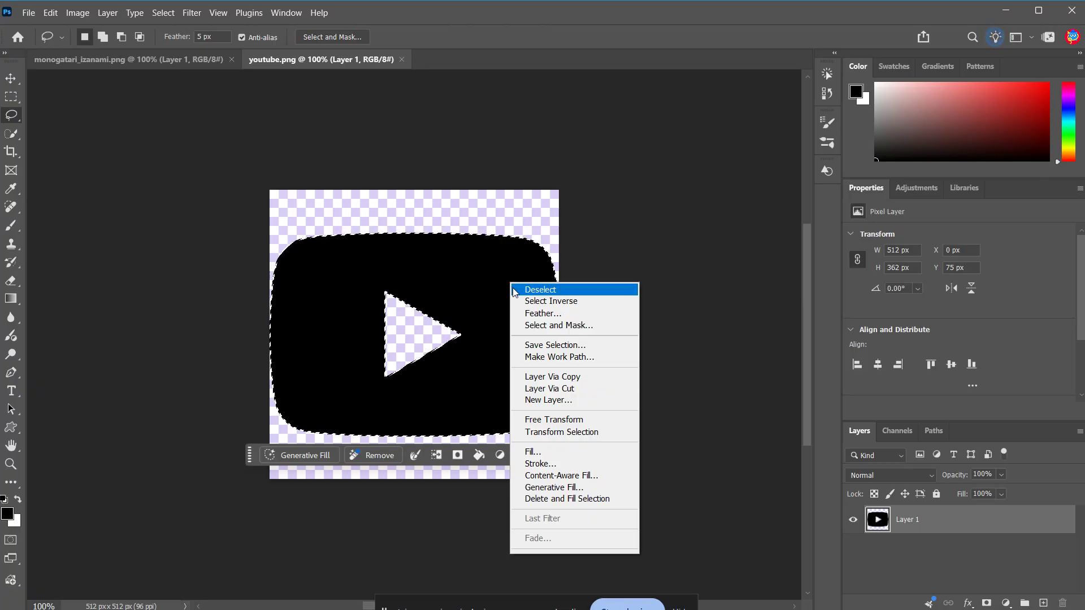
click(552, 362)
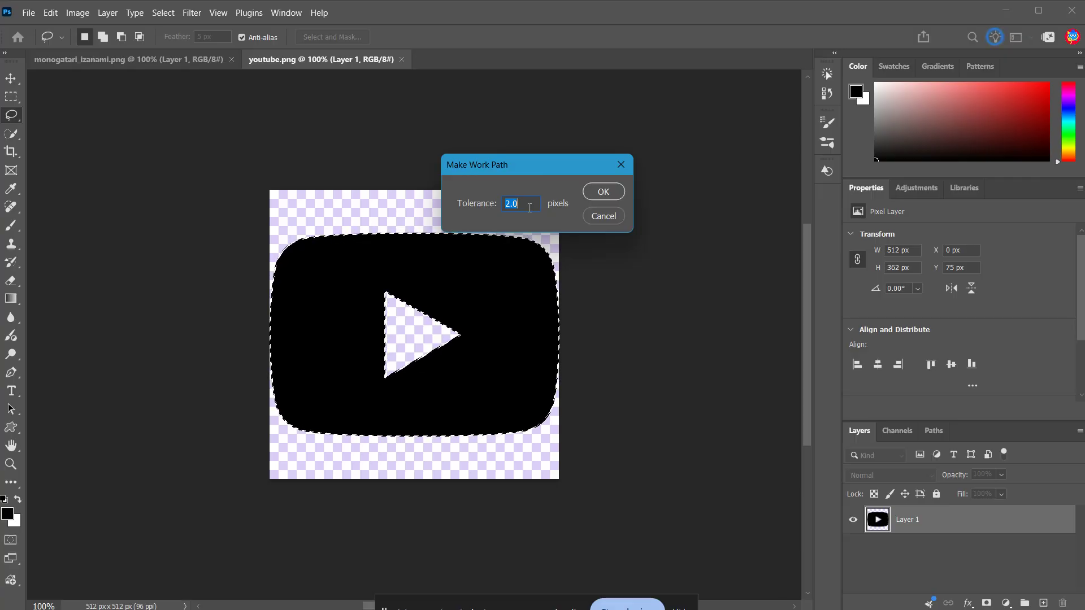
text(1)
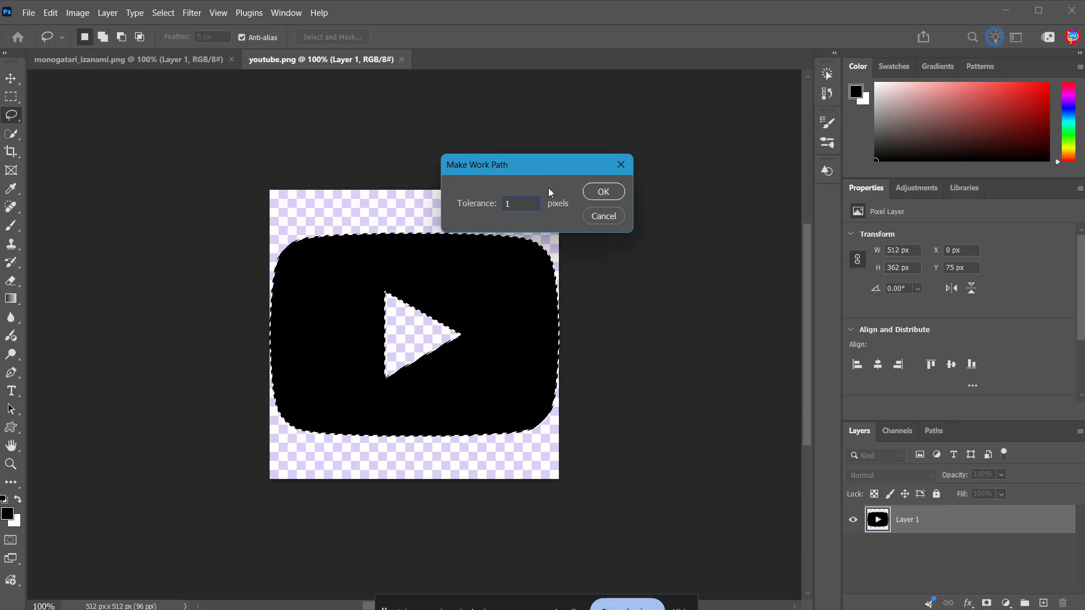
key(Tab)
drag(483, 202, 475, 207)
text(1)
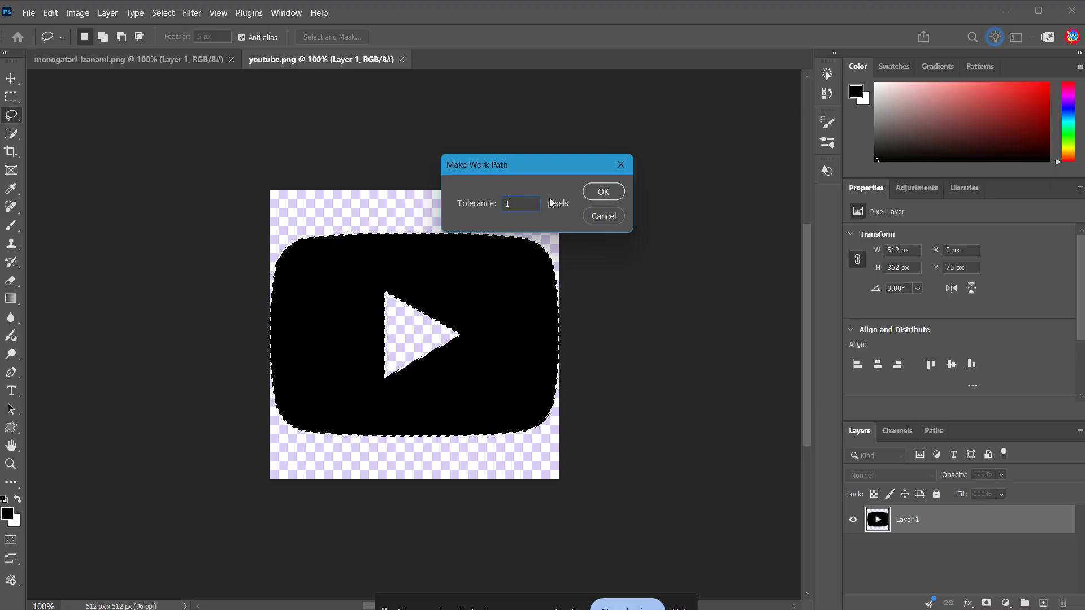
click(608, 191)
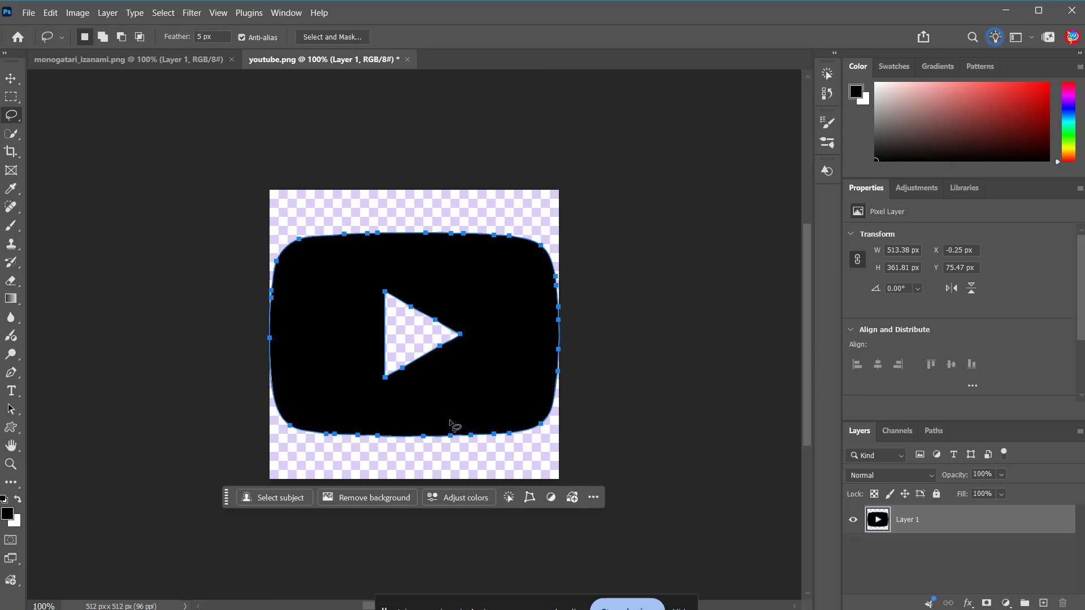
Add a Solid Color fill layer from the path, coloured dark red 820101.
scroll(450, 423, up, 3)
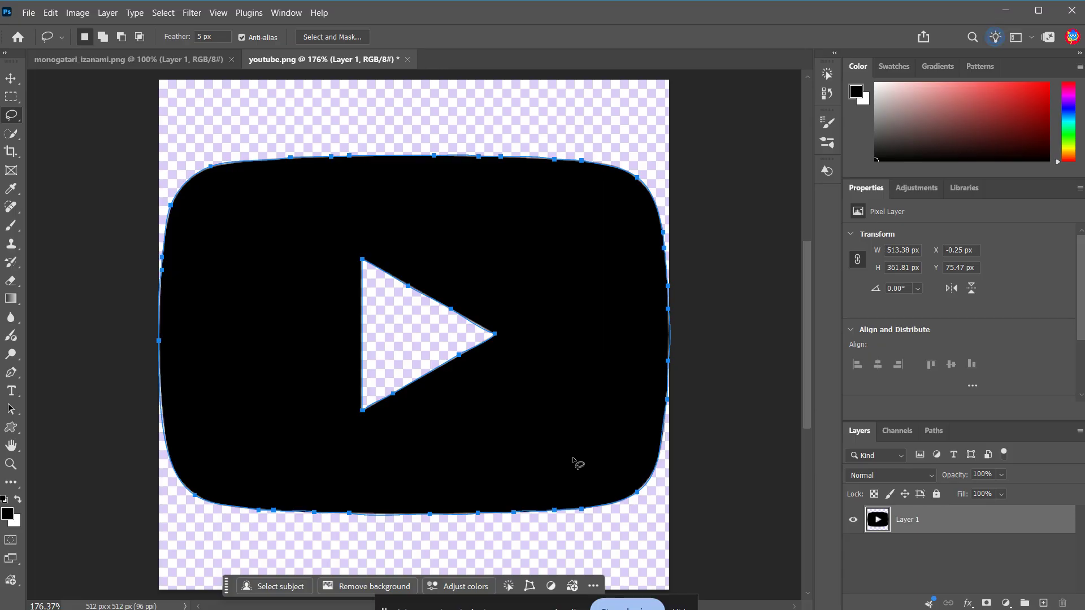
click(106, 14)
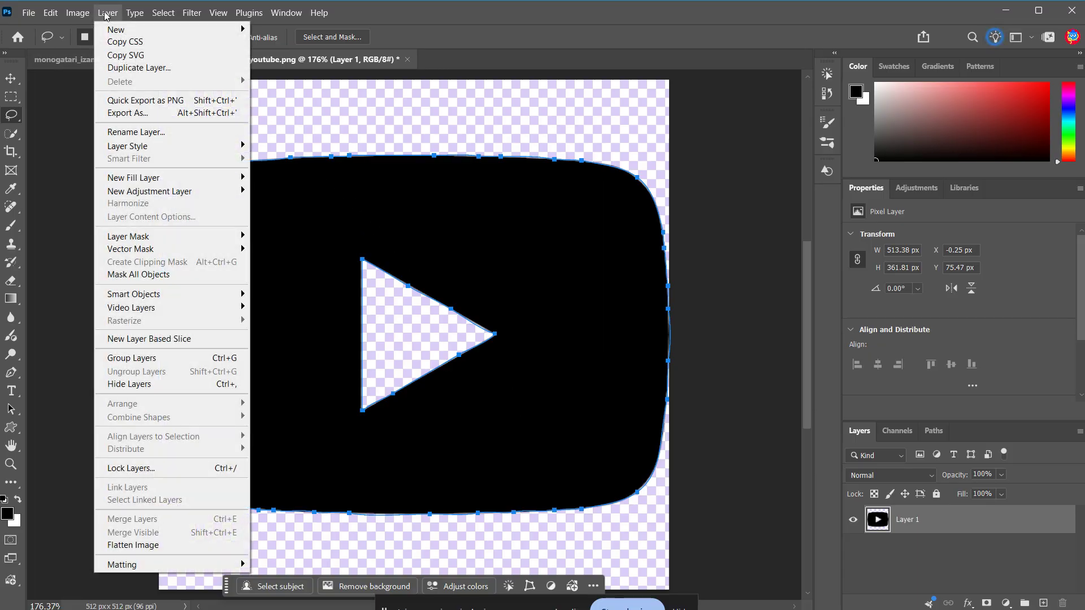
mouse_move(222, 178)
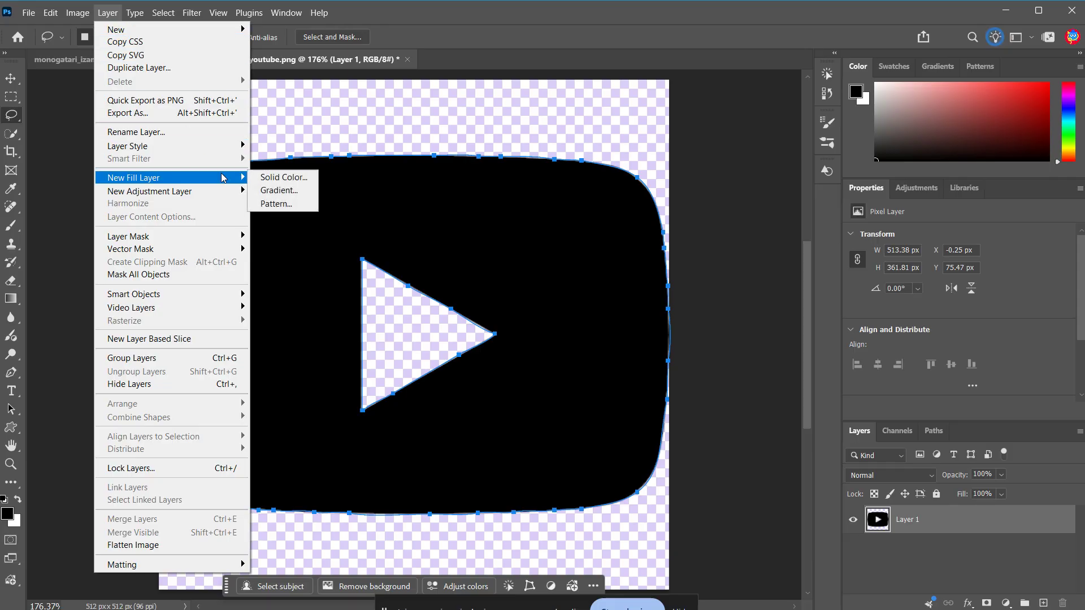
click(266, 177)
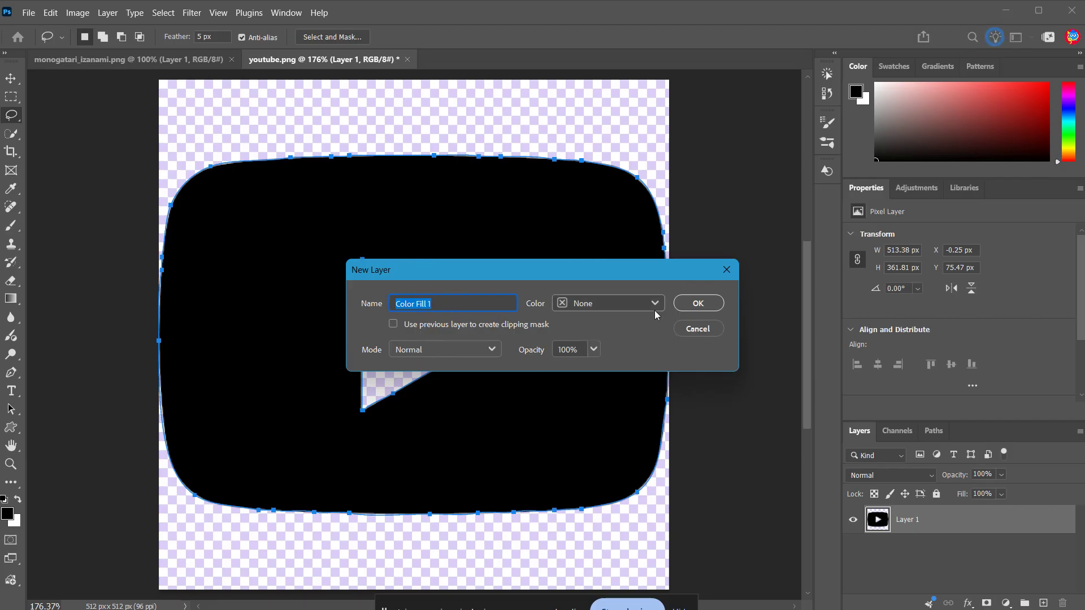
click(698, 304)
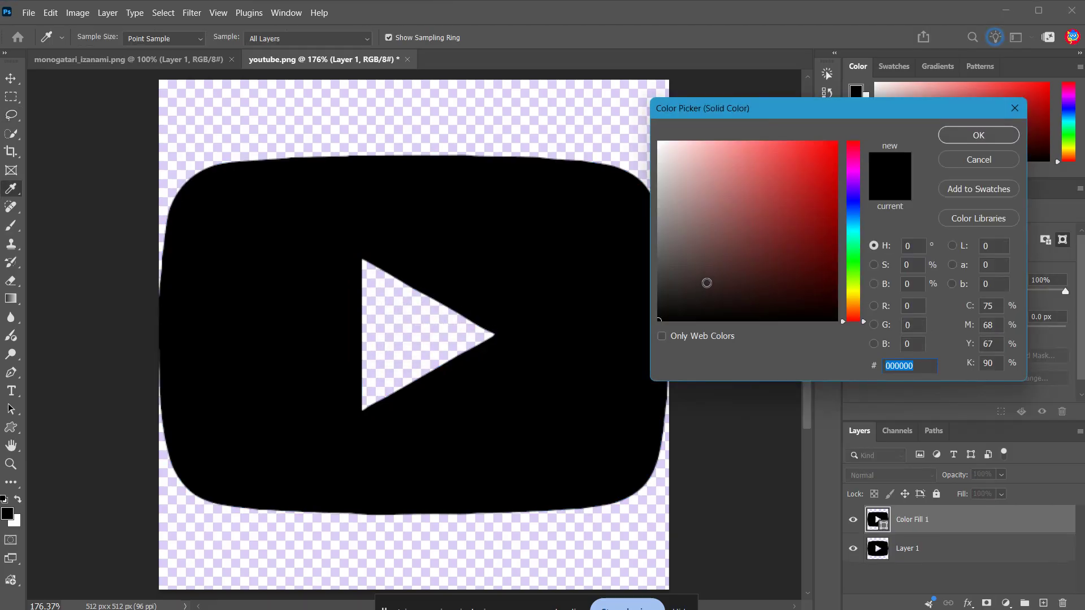
mouse_move(729, 261)
mouse_down()
mouse_move(799, 220)
mouse_move(814, 190)
mouse_move(786, 186)
mouse_move(820, 239)
mouse_move(838, 230)
mouse_up()
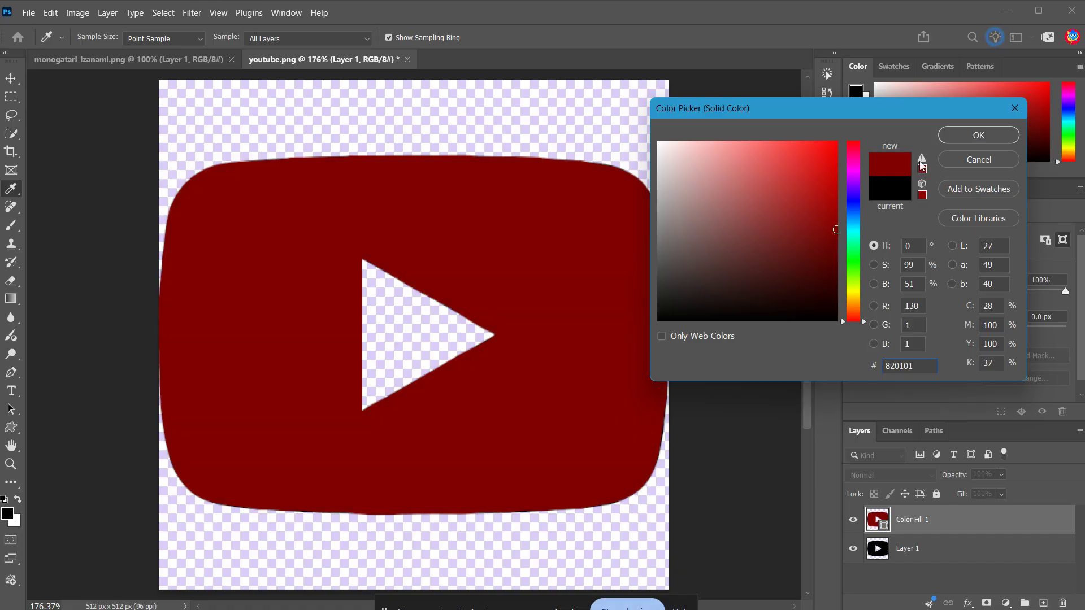
click(961, 138)
Copy the Color Fill 1 layer as SVG code.
key(l)
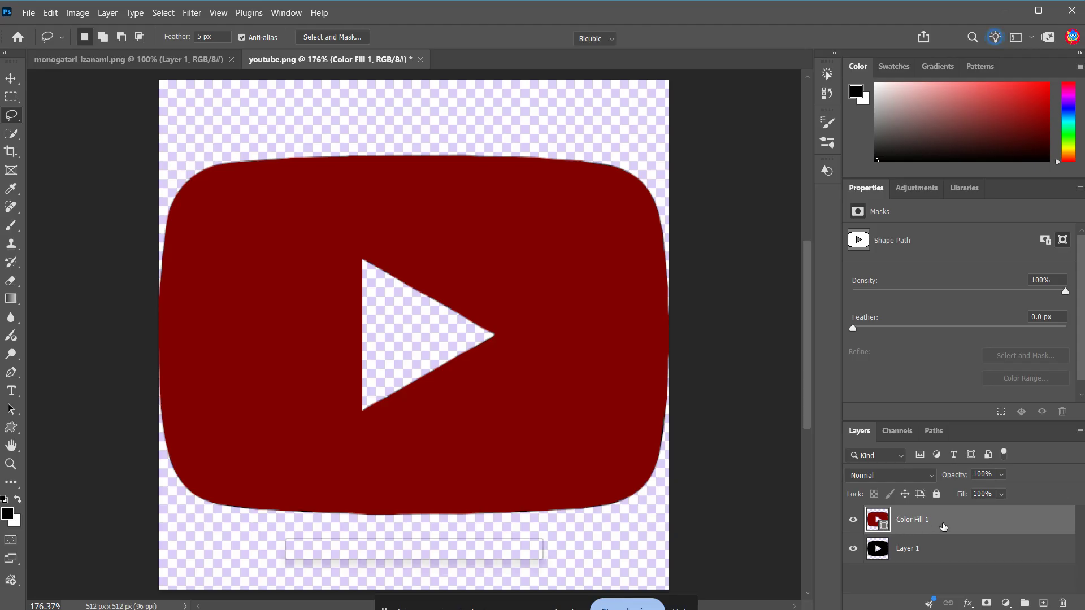
key(ctrl+t)
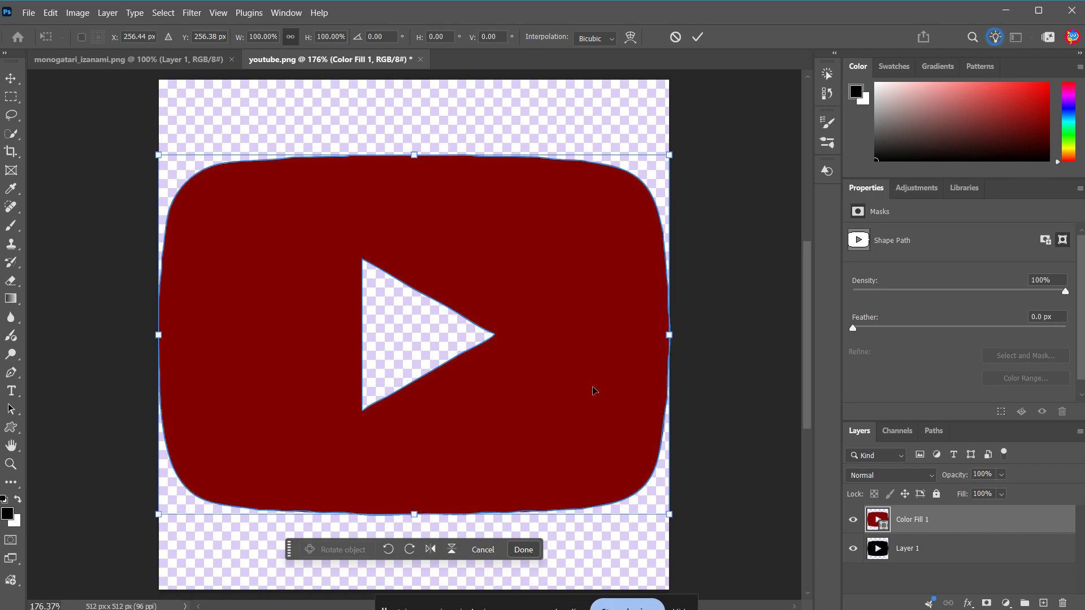
key(Return)
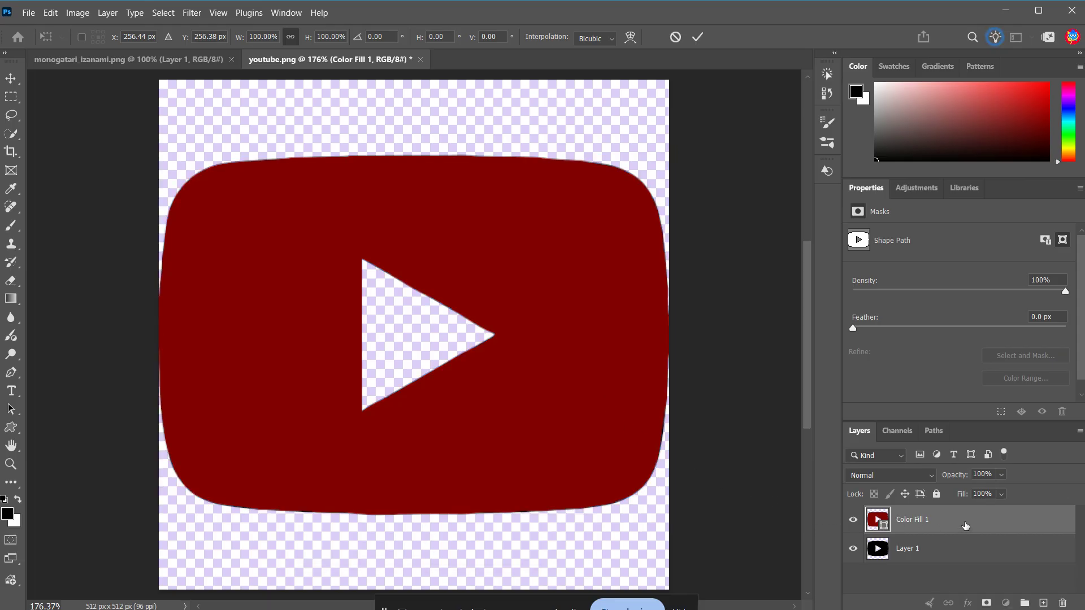
key(l)
right_click(964, 529)
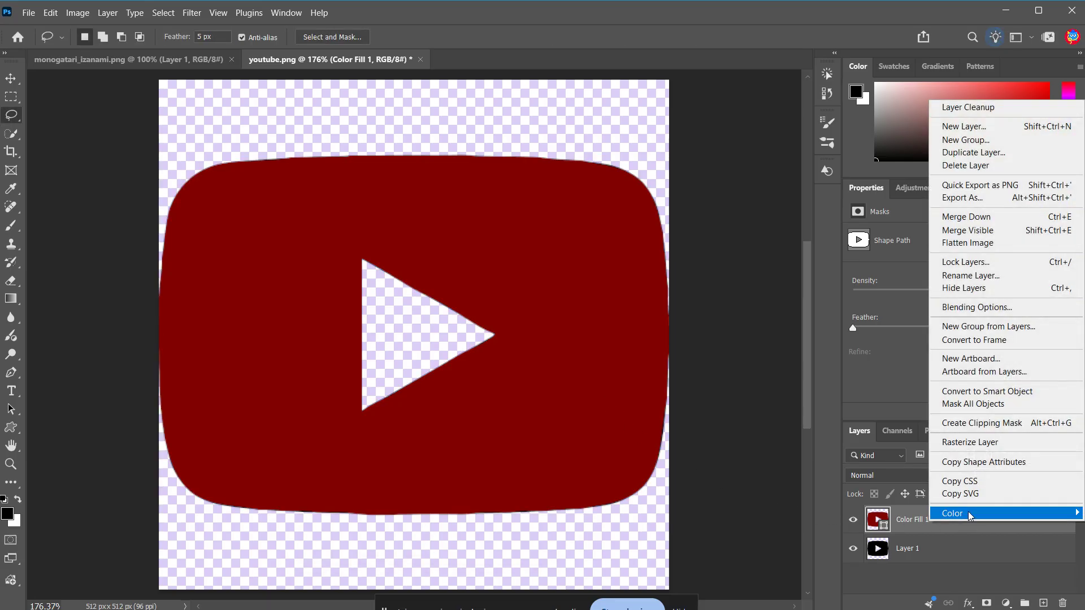
click(973, 494)
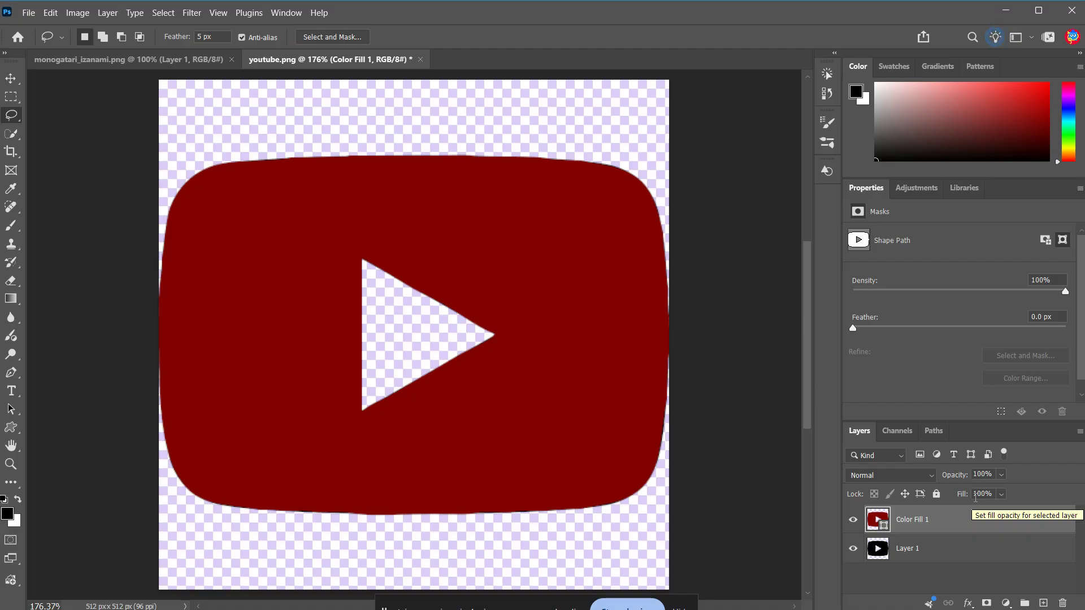
Switch to Notepad, open a new tab and paste the SVG code.
key(super)
text(note)
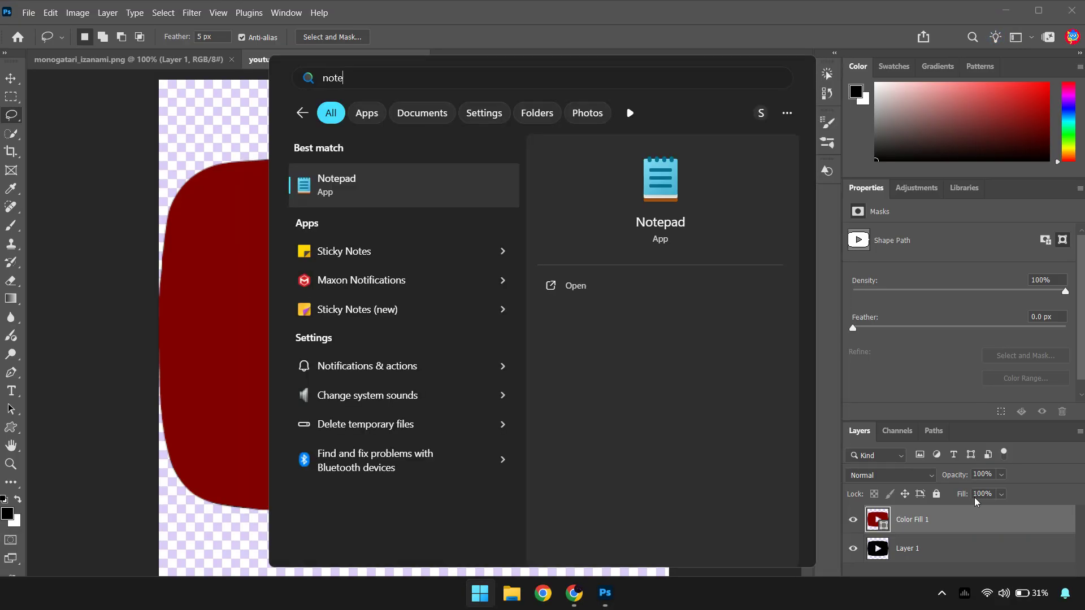
key(Escape)
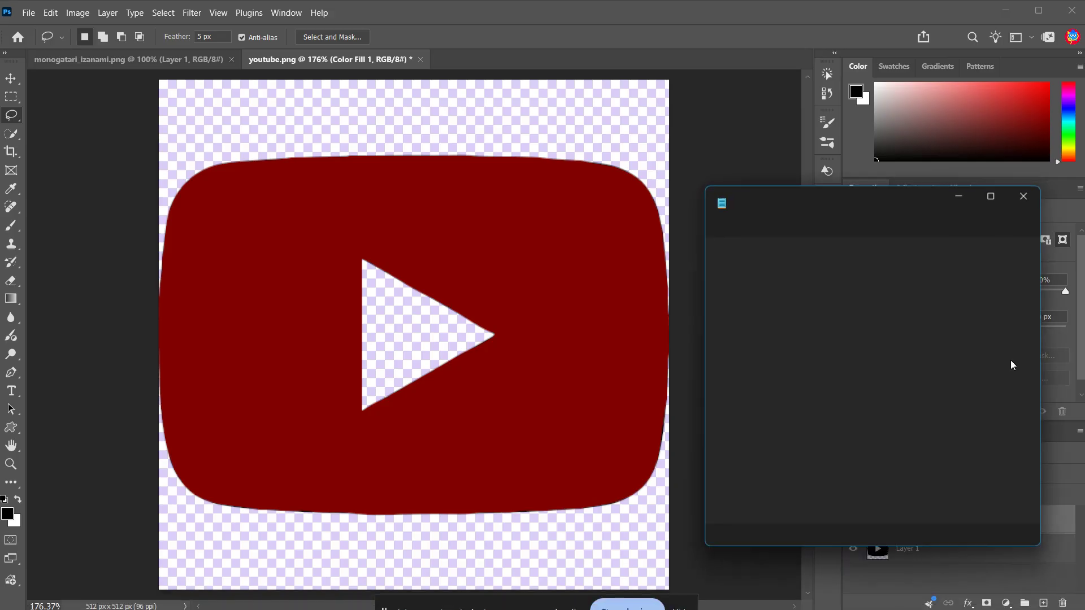
click(906, 201)
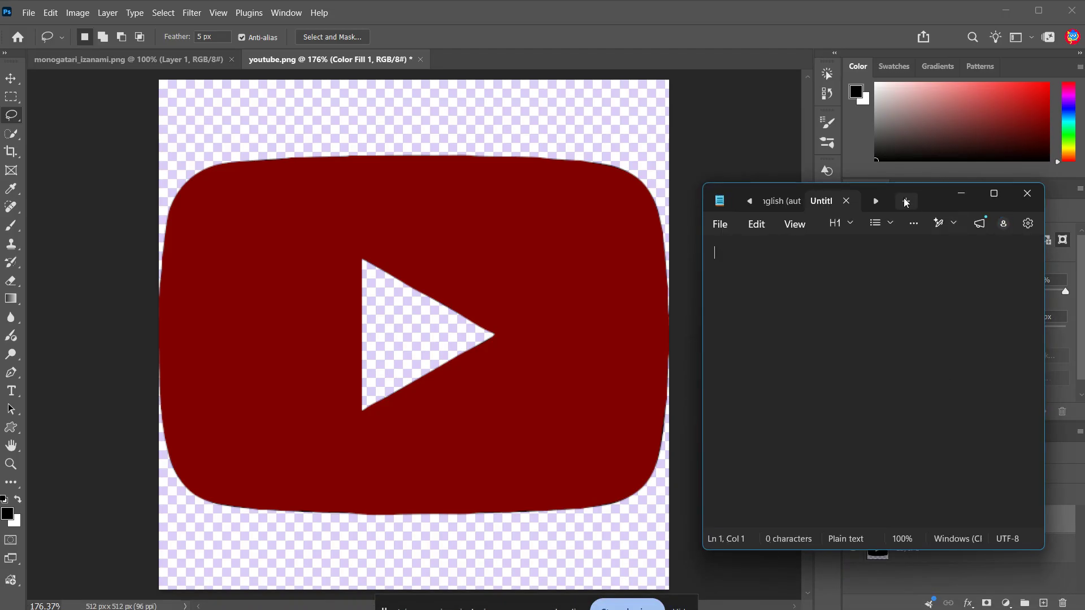
key(ctrl+v)
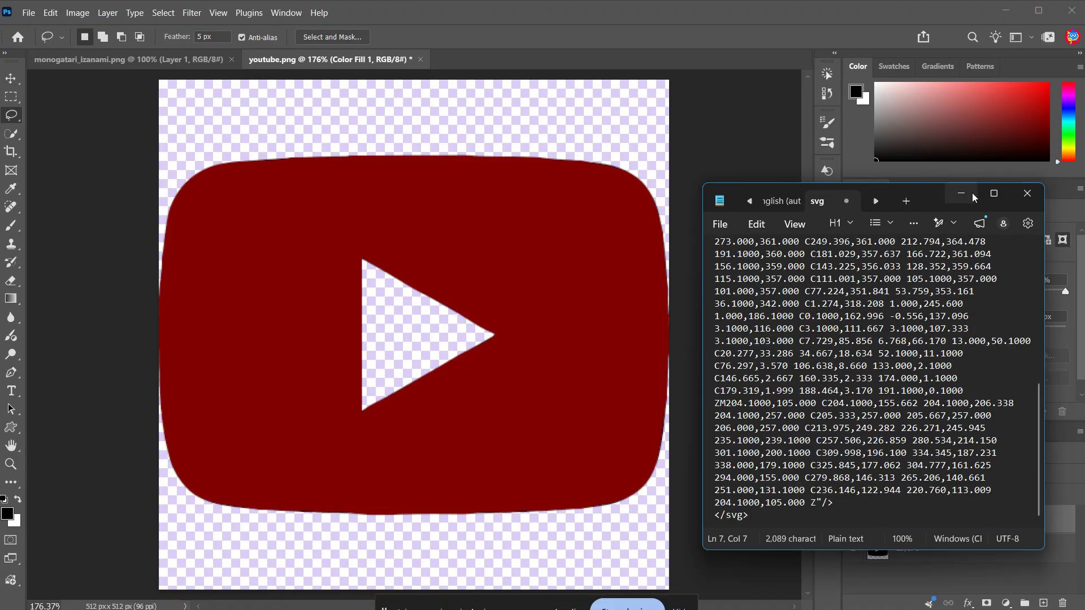
Save the pasted code in the Music folder as tube.svg.
click(988, 196)
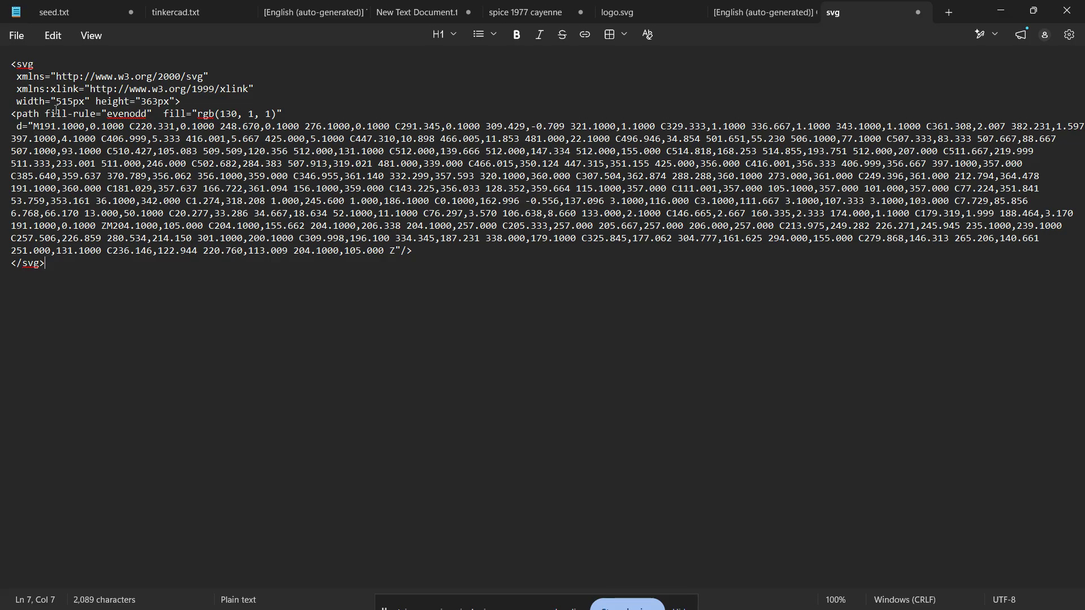
click(15, 43)
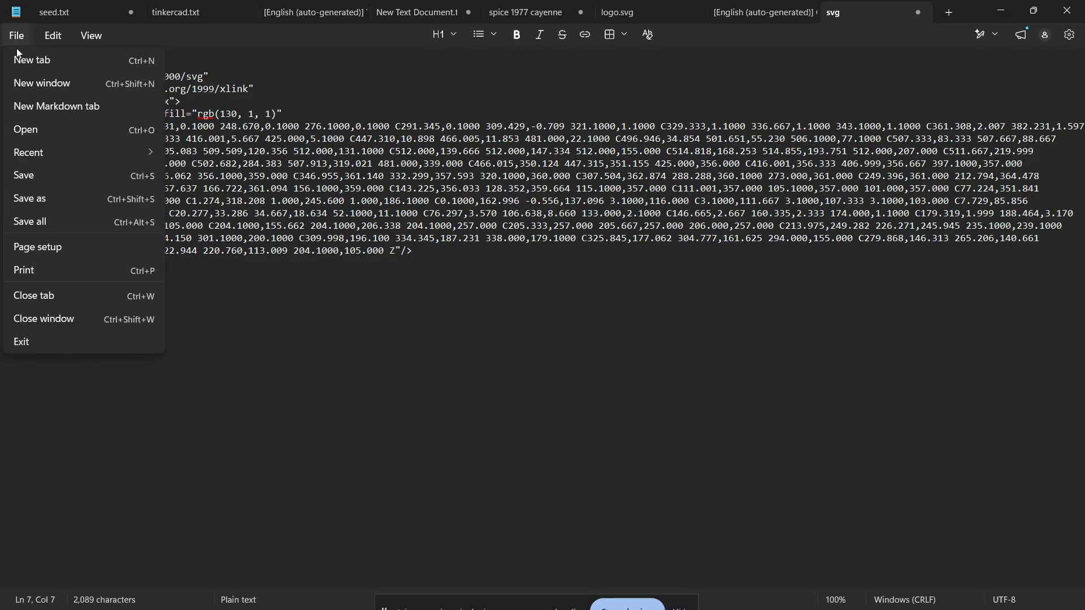
click(88, 199)
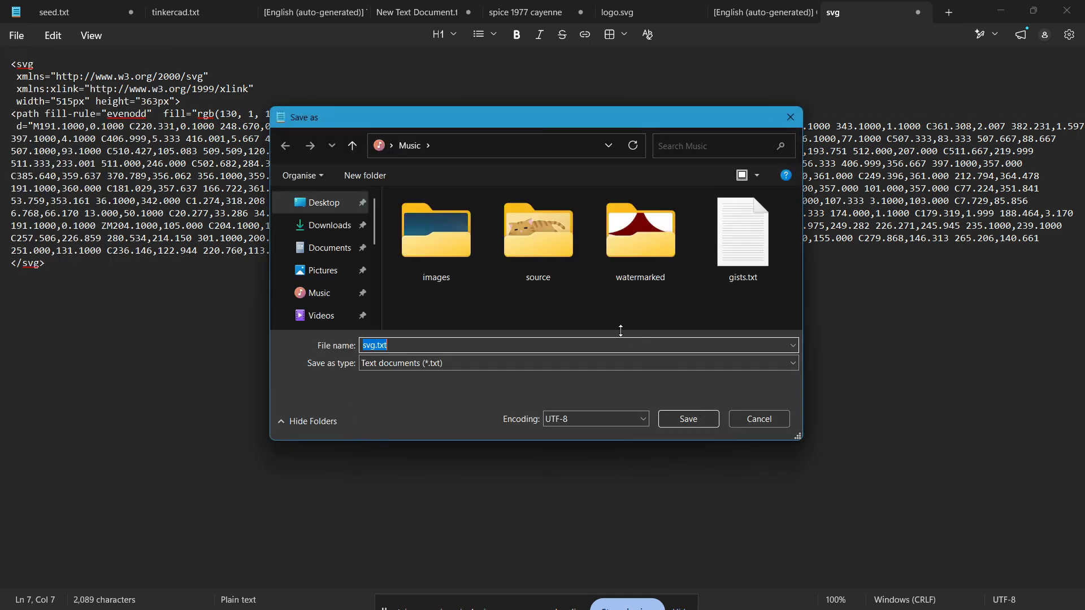
text(tube.sv)
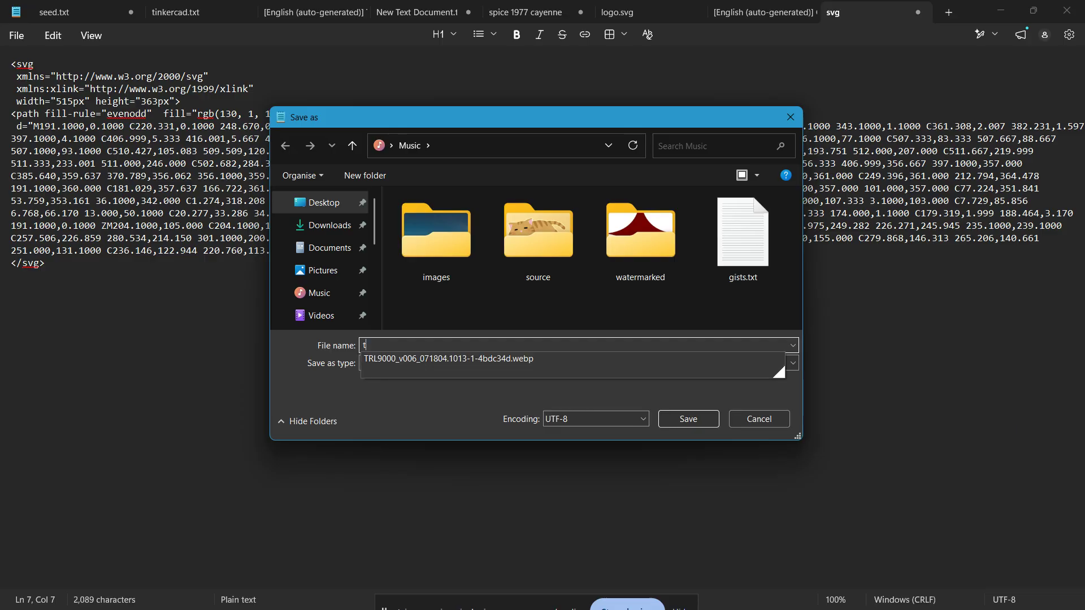
text(g)
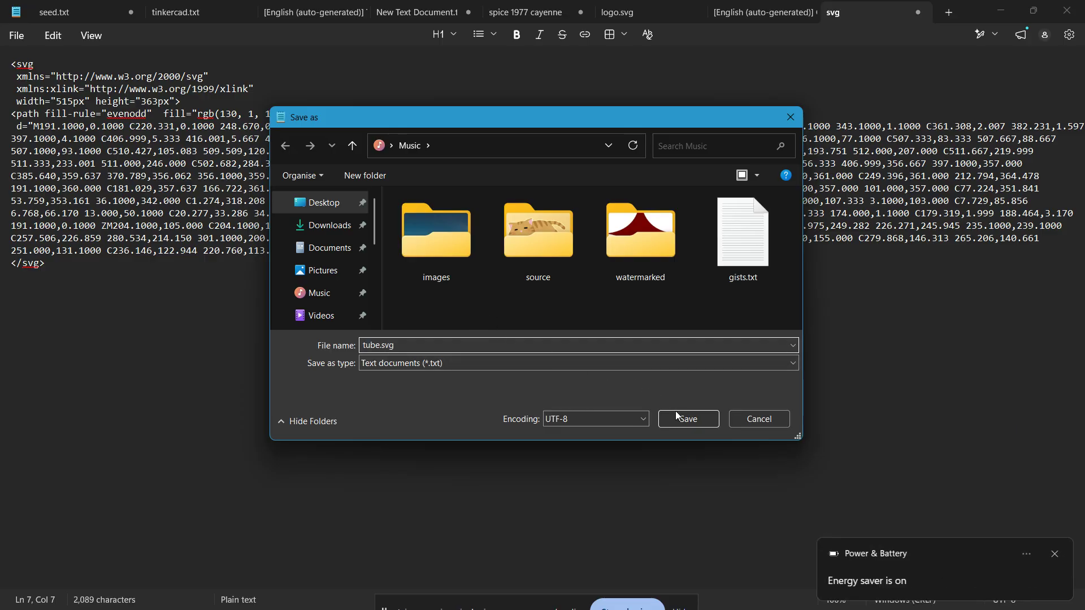
click(710, 425)
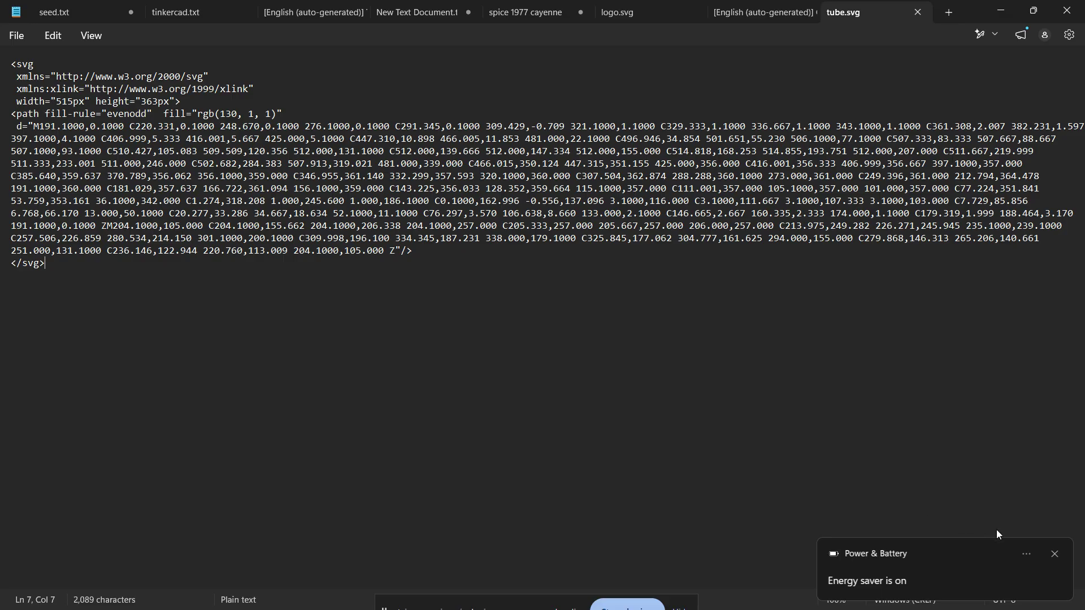
Save the file again as tube.svg in the Music folder with the file type set to All files.
click(1050, 554)
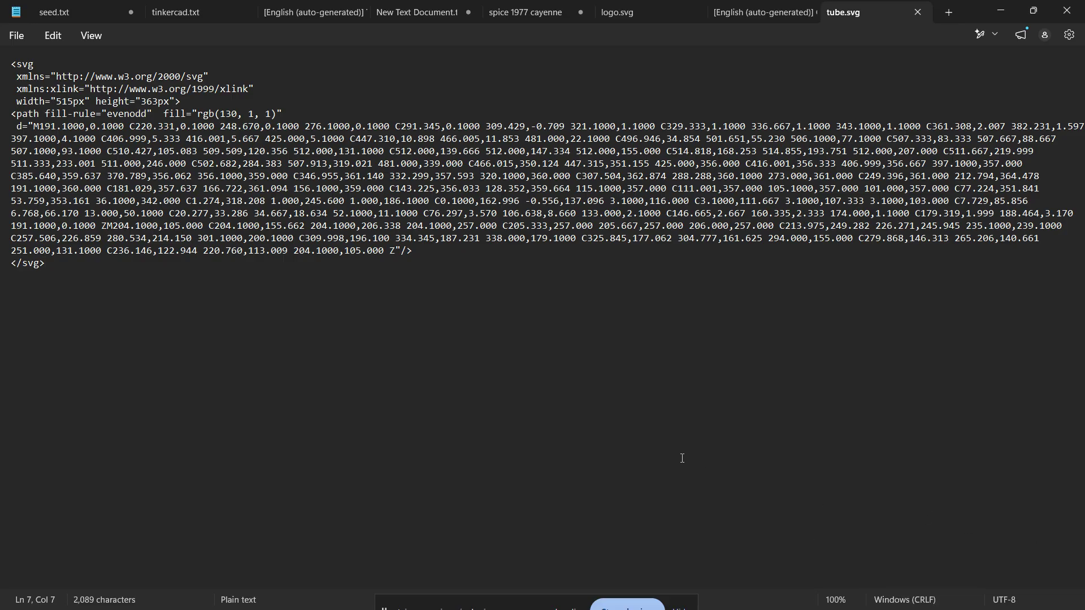
mouse_move(707, 599)
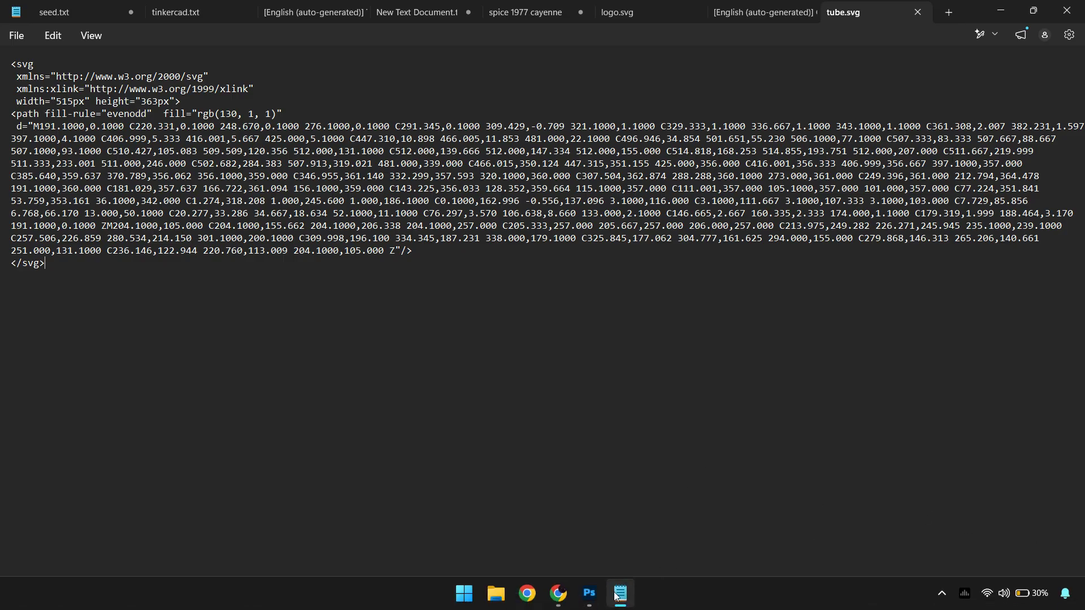
click(18, 37)
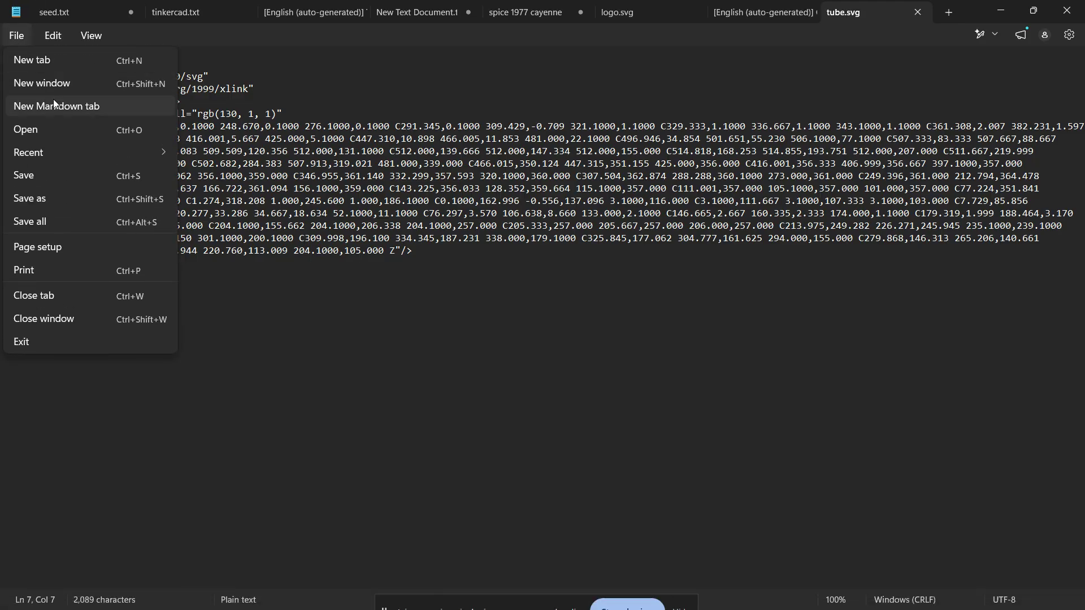
click(106, 199)
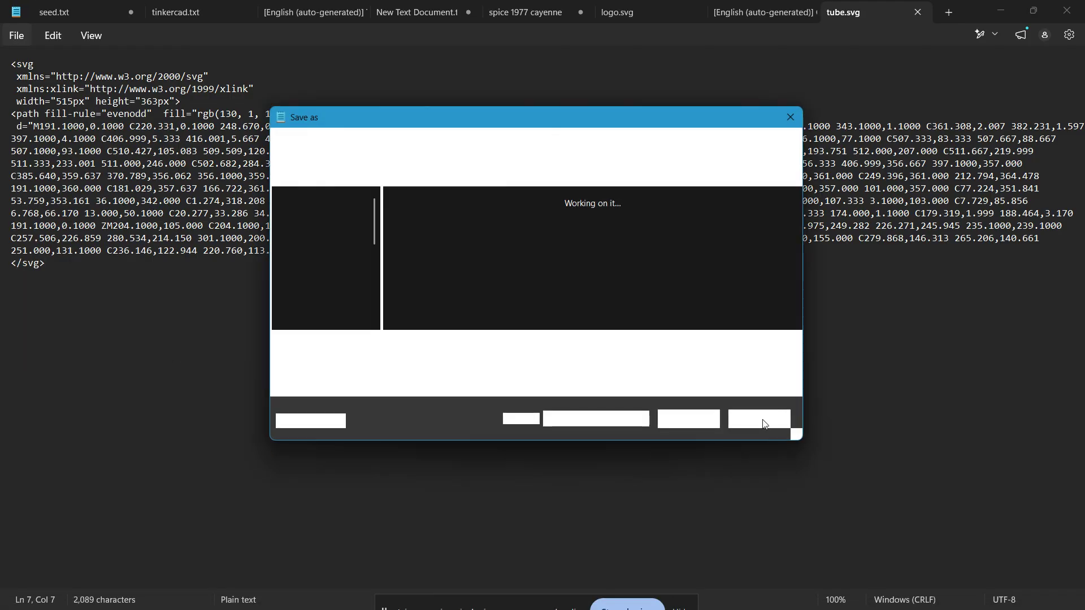
click(711, 314)
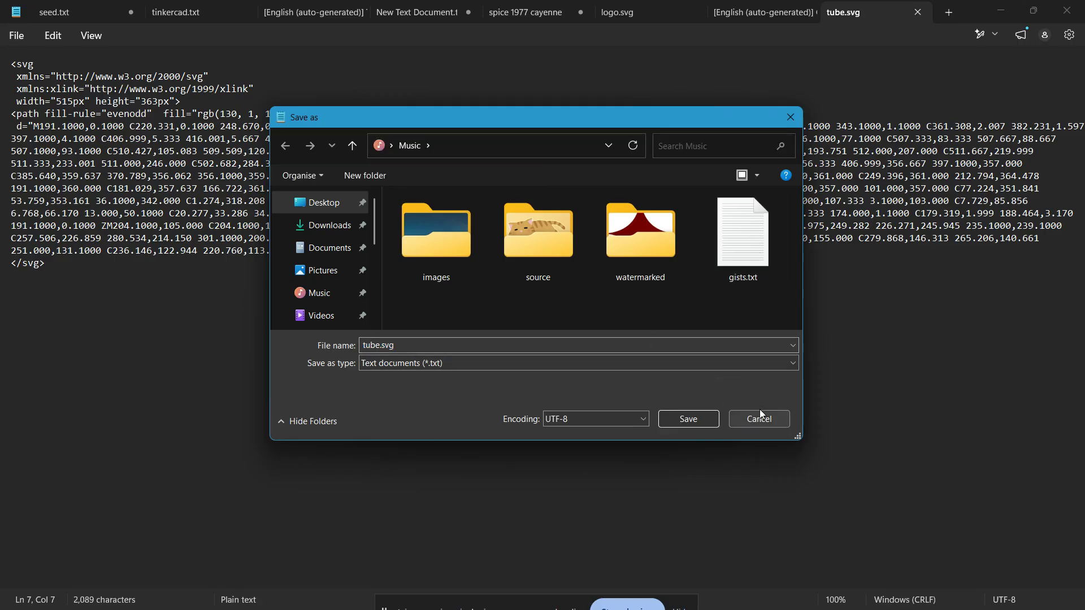
click(696, 371)
click(667, 391)
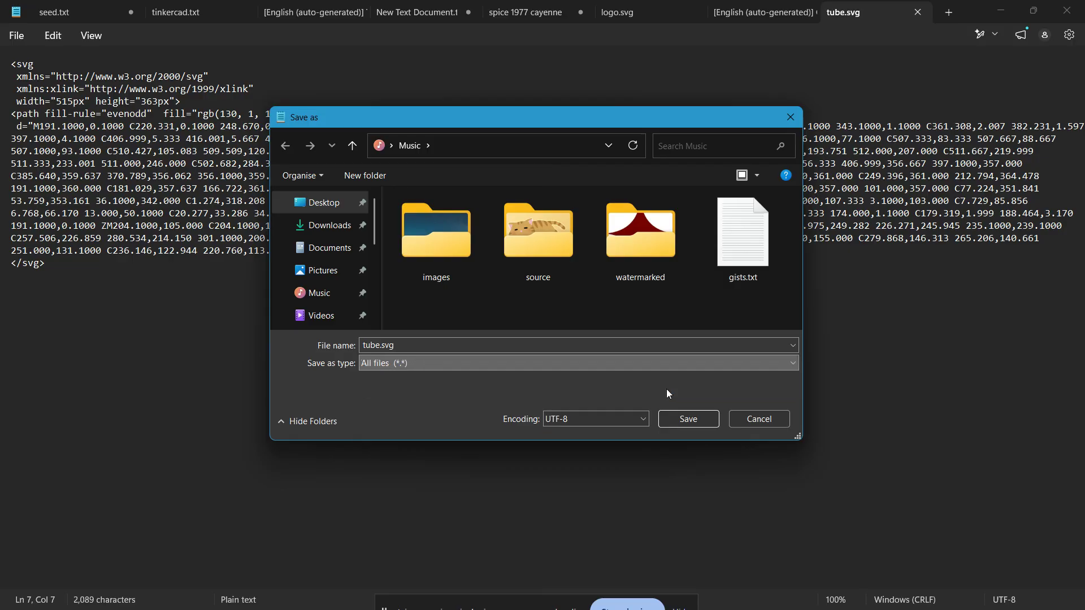
click(759, 417)
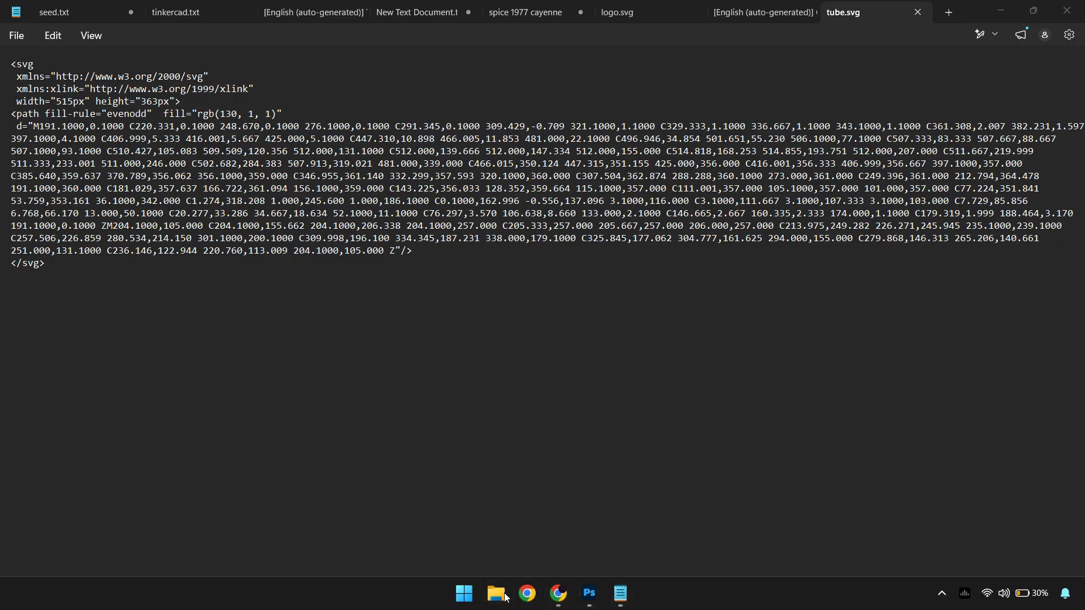
Open the Music folder in File Explorer and preview tube.svg in the browser, then close the browser.
click(504, 596)
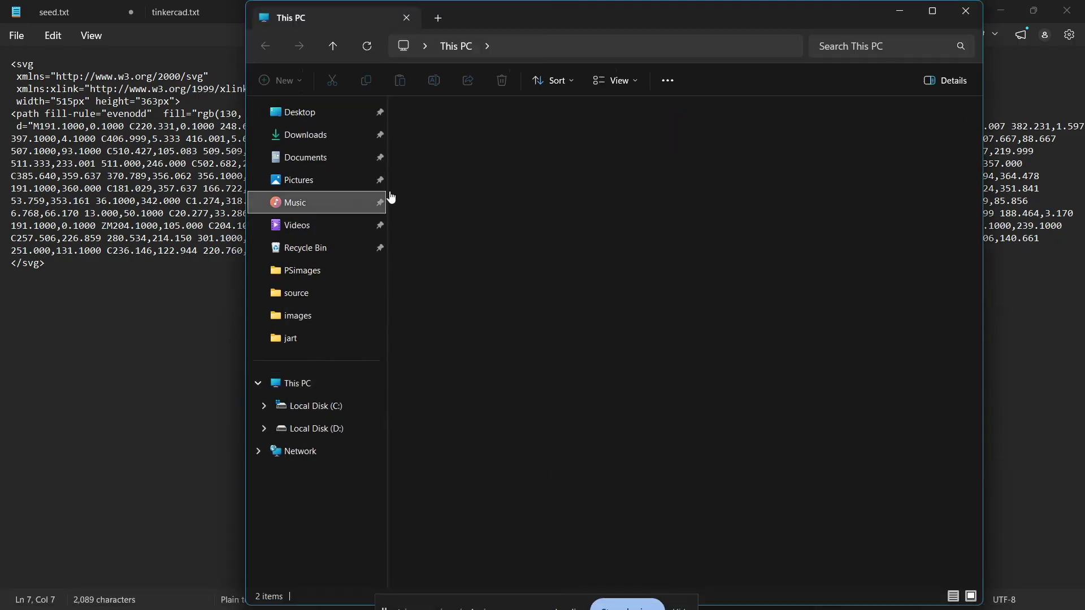
click(384, 201)
click(932, 10)
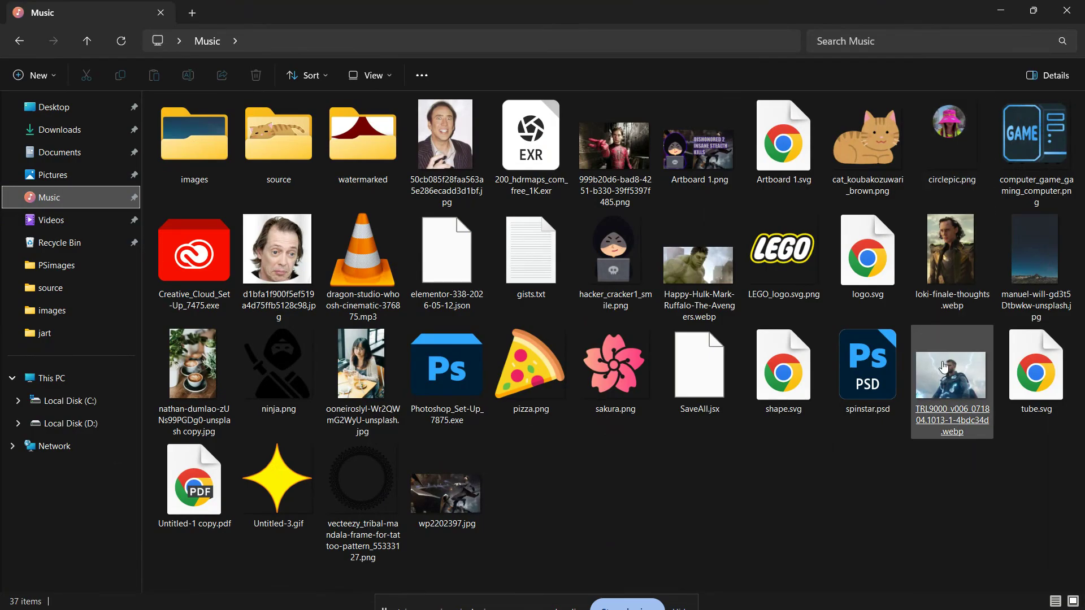
double_click(1036, 375)
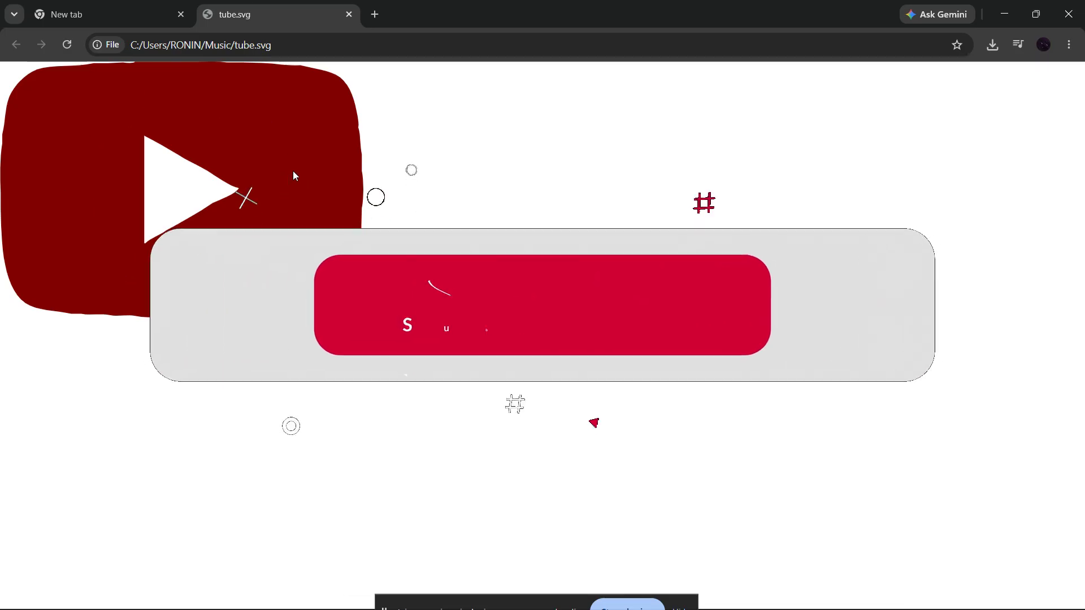
click(1068, 14)
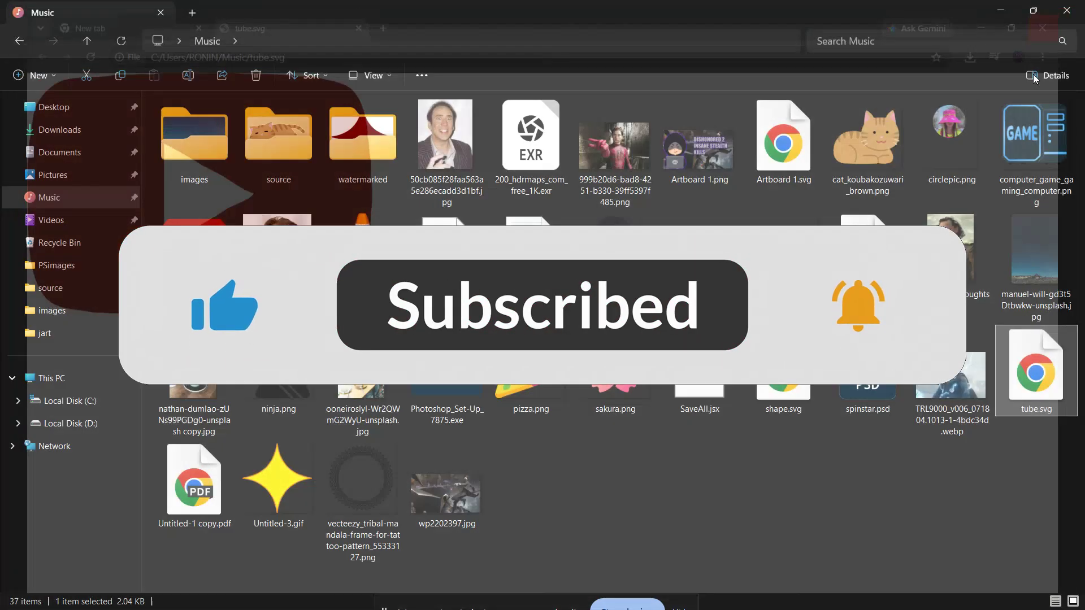